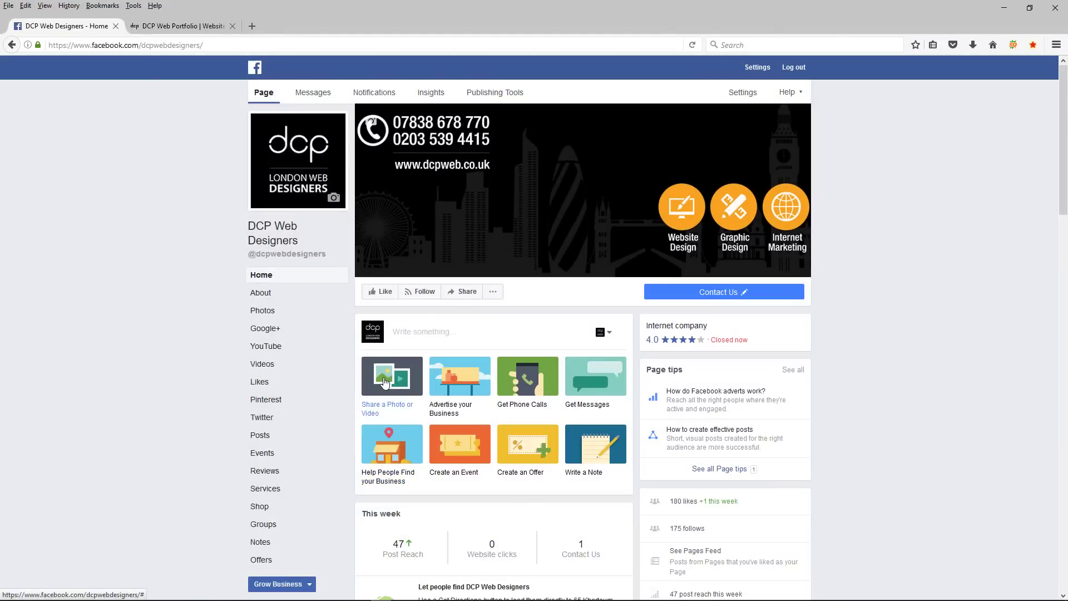
# - Start a new slideshow video from the page's photo or video composer
pyautogui.click(384, 381)
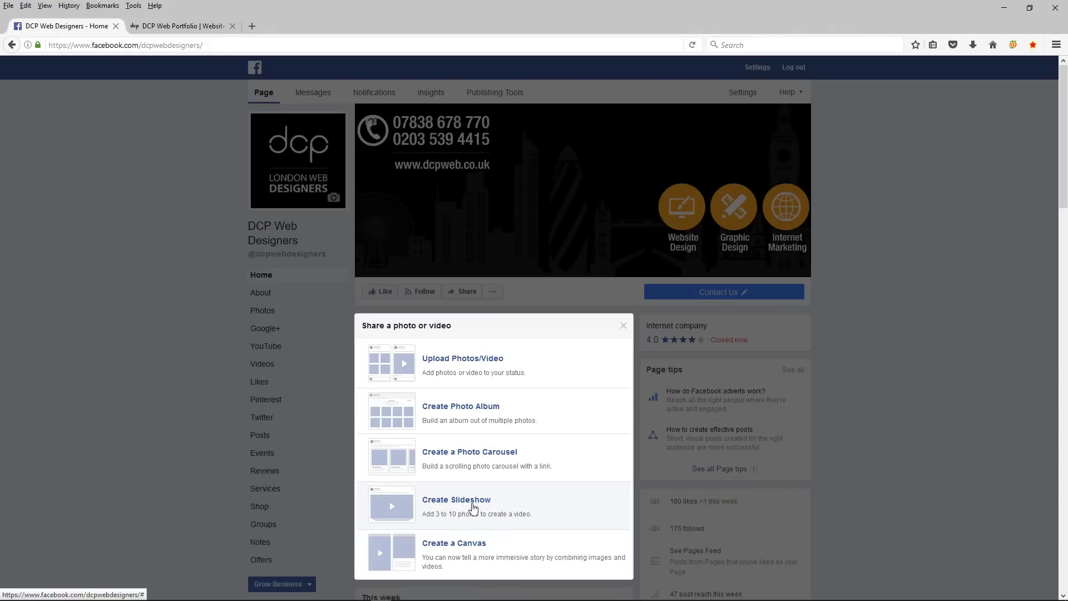
pyautogui.click(473, 507)
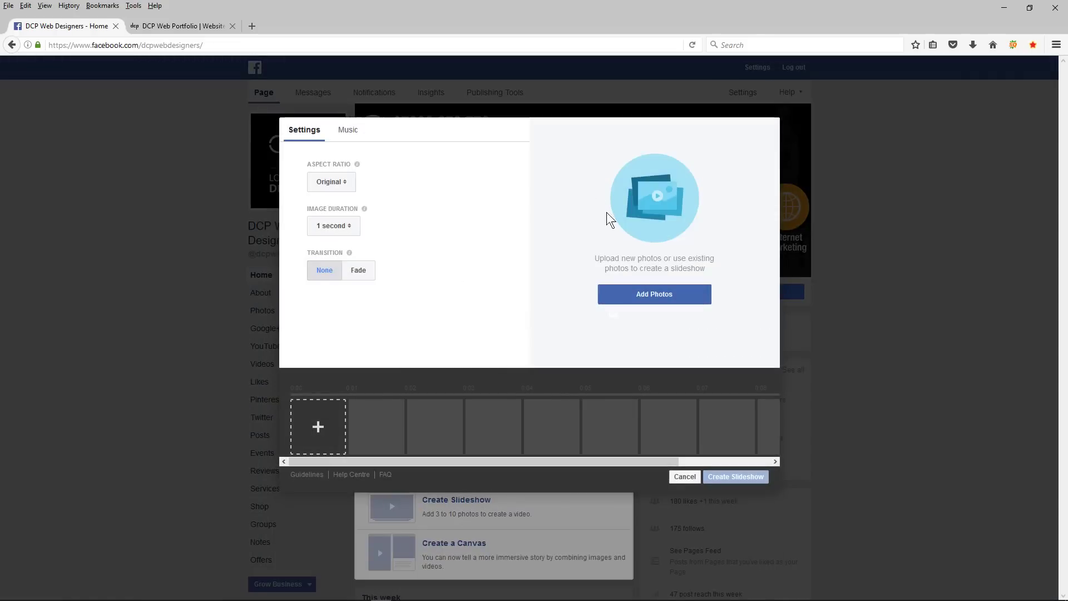
# - Add slideshow photos by uploading from the computer, reaching the Website Design folder
pyautogui.click(653, 295)
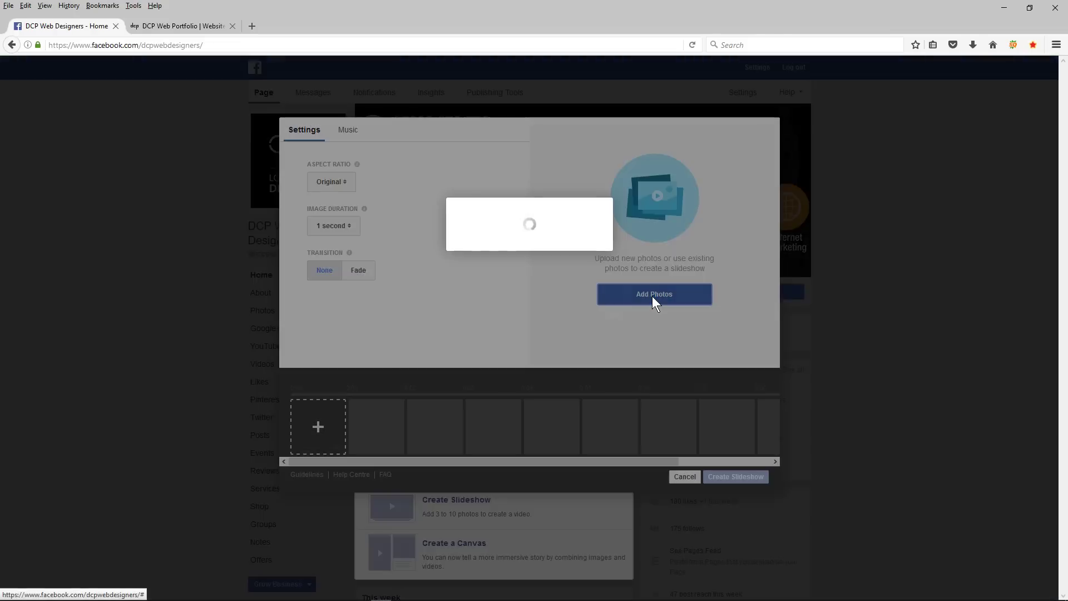
pyautogui.scroll(-4, 502, 325)
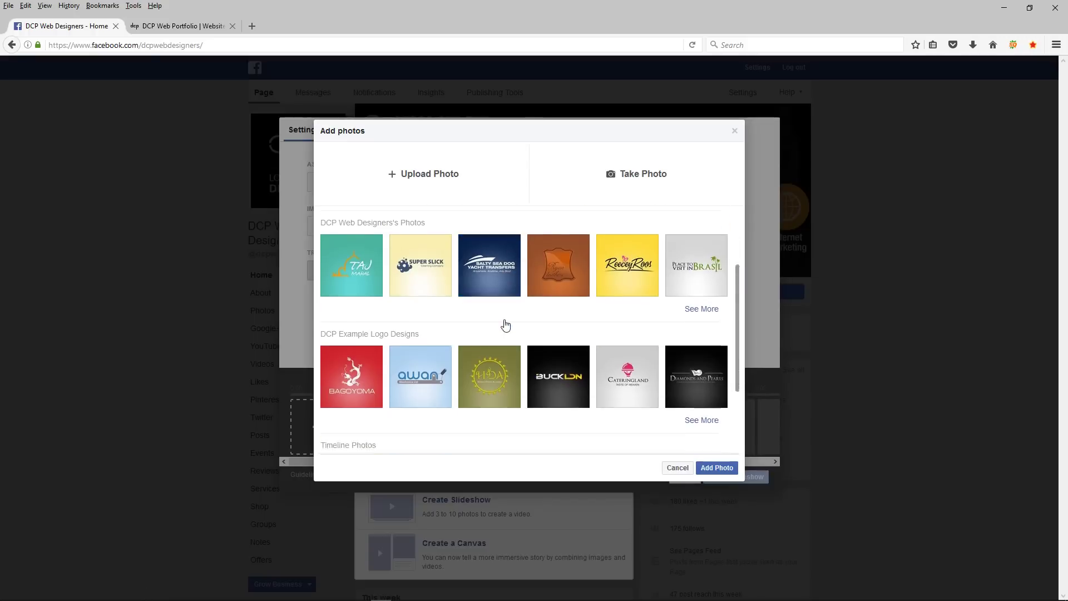
pyautogui.scroll(4, 506, 358)
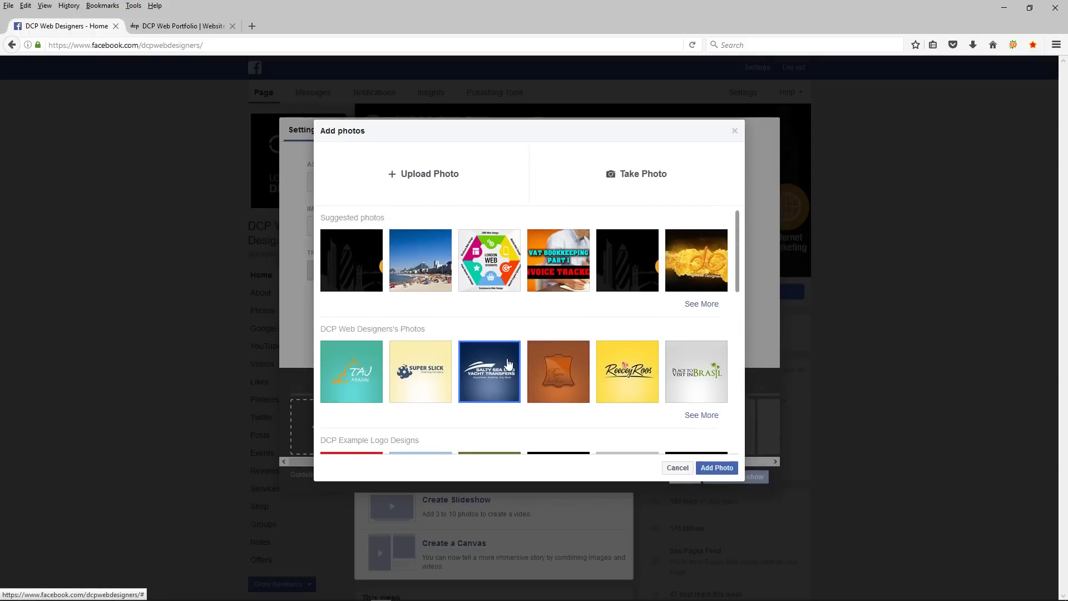
pyautogui.click(411, 177)
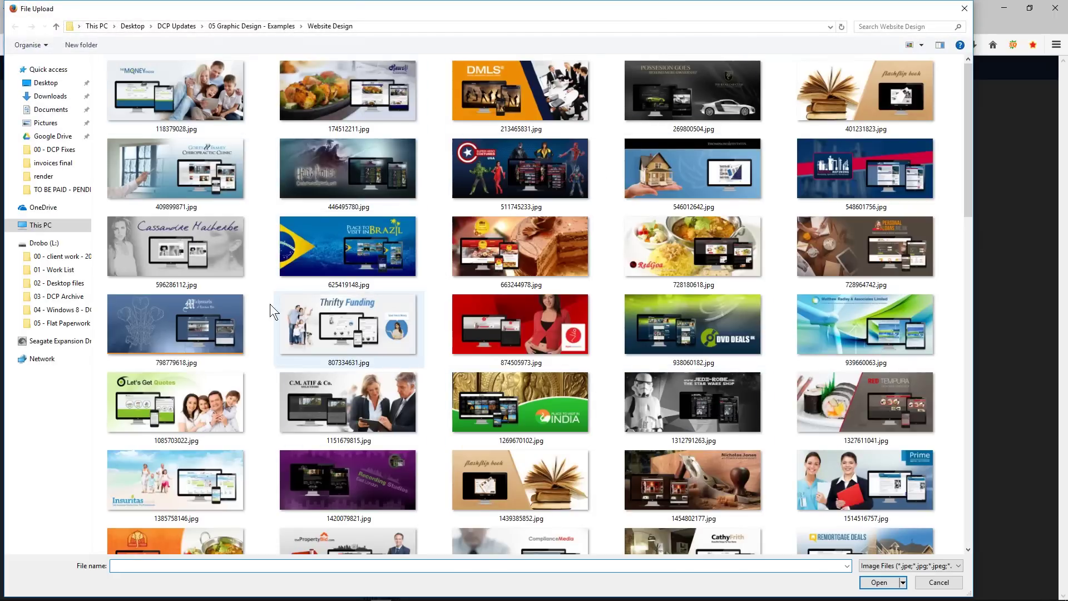
pyautogui.scroll(-10, 447, 362)
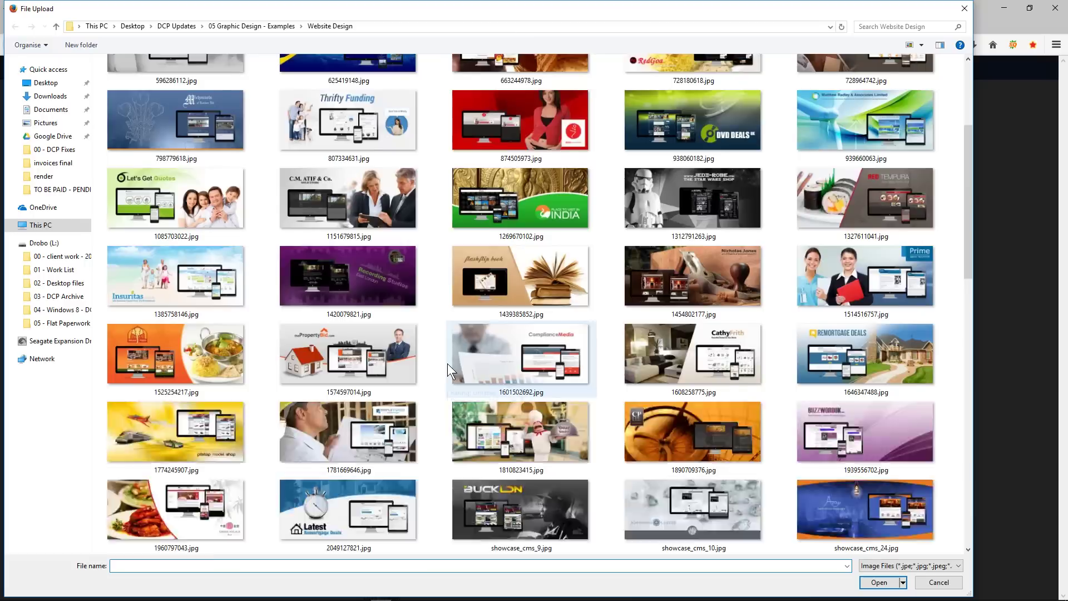
pyautogui.scroll(10, 447, 363)
pyautogui.rightClick(686, 93)
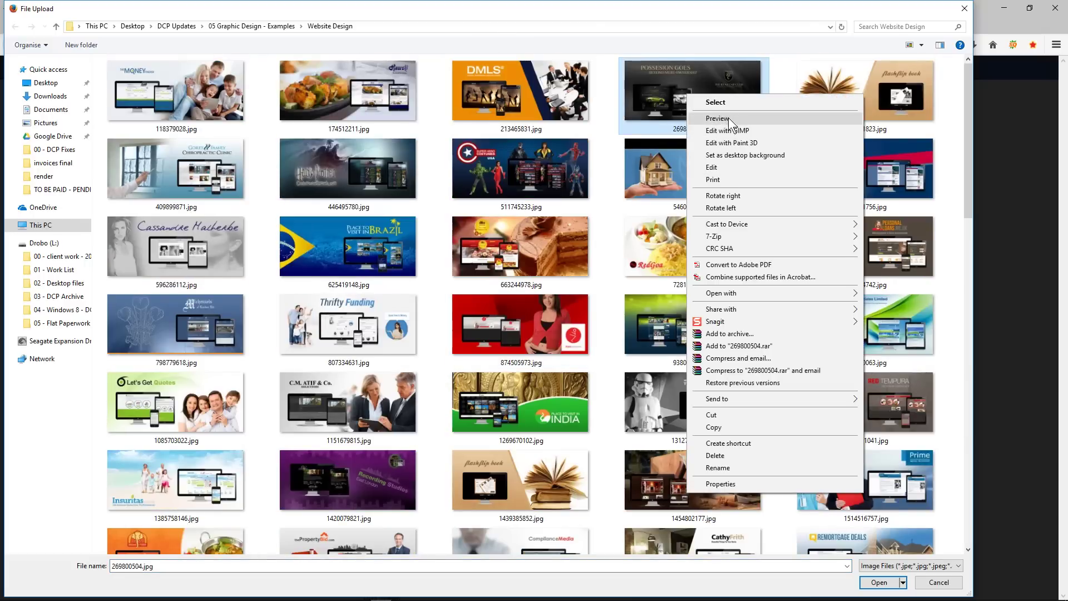
pyautogui.click(729, 118)
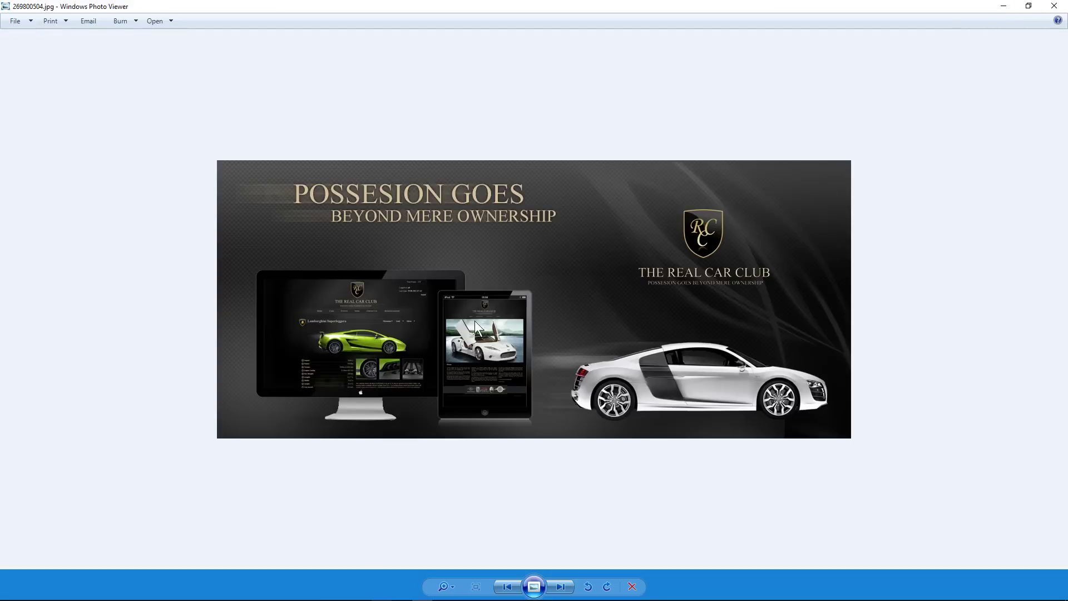
pyautogui.click(1054, 6)
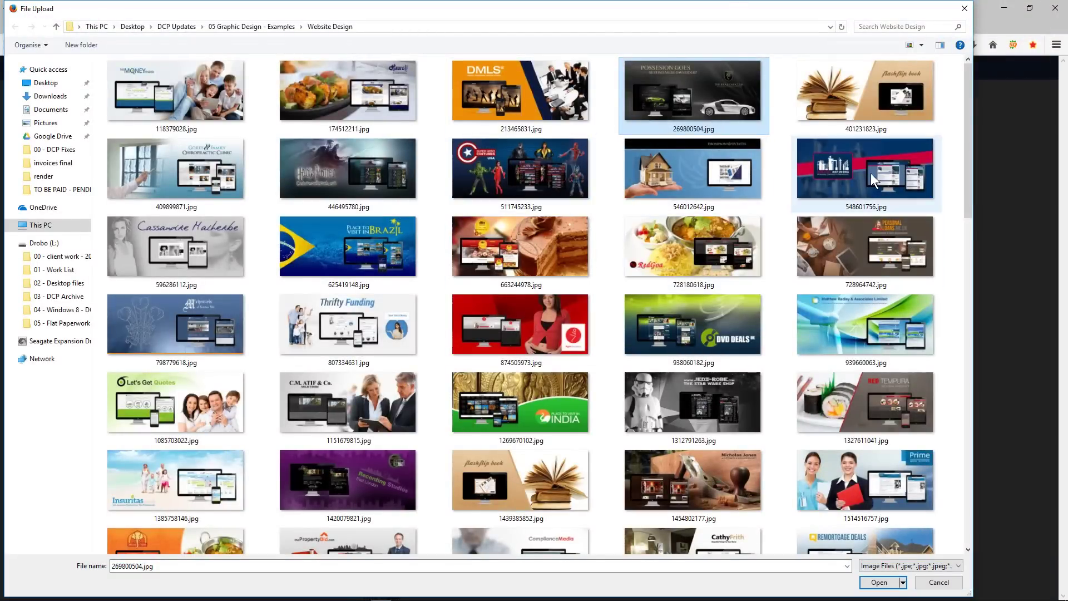
pyautogui.keyDown('ctrl'); pyautogui.click(866, 251); pyautogui.keyUp('ctrl')
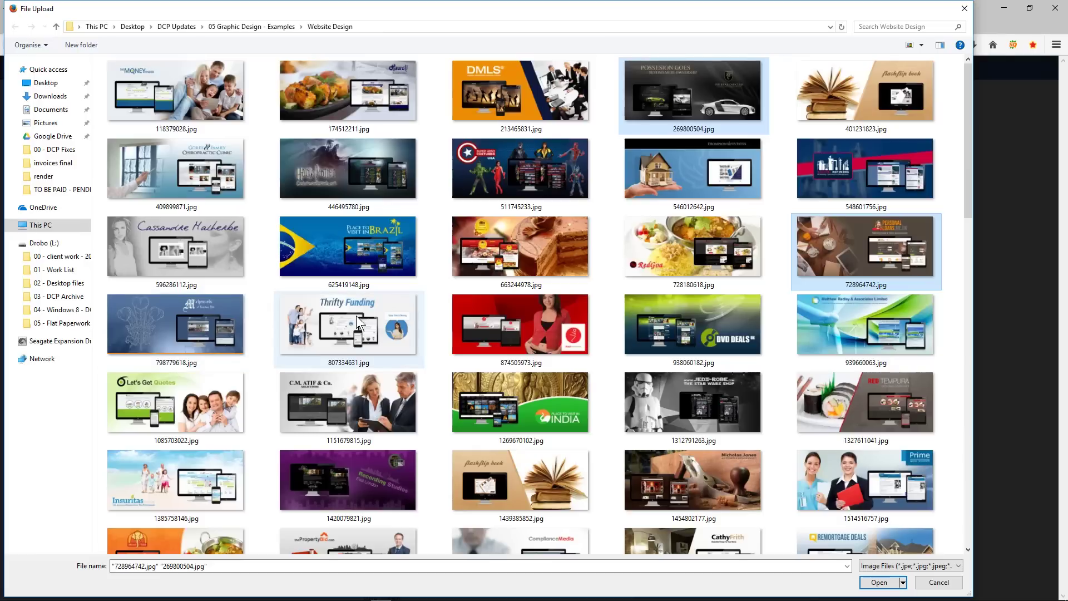
pyautogui.keyDown('ctrl'); pyautogui.click(198, 406); pyautogui.keyUp('ctrl')
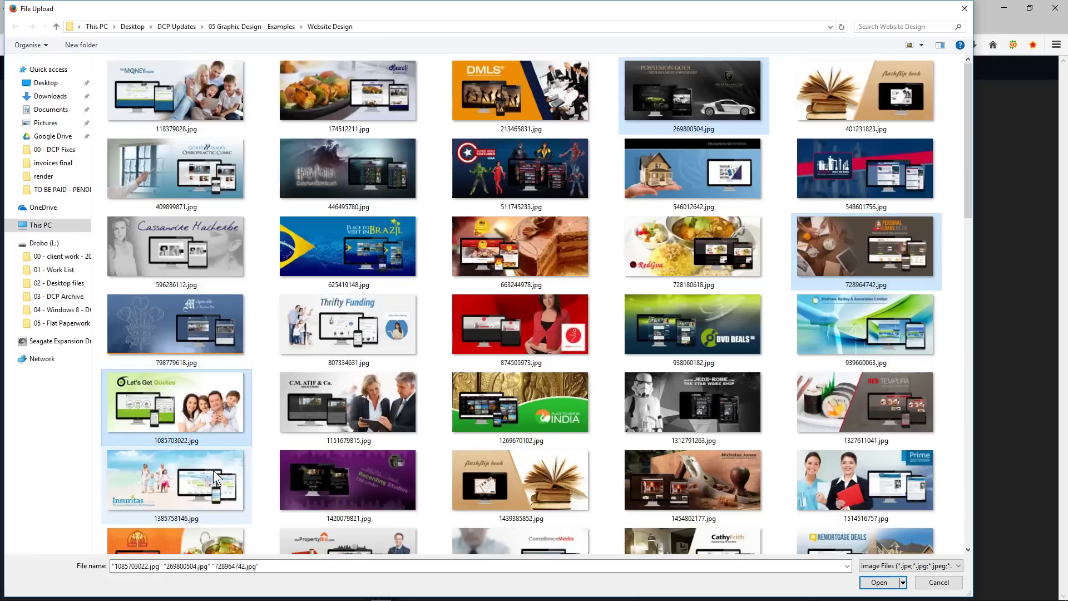
pyautogui.keyDown('ctrl'); pyautogui.click(212, 470); pyautogui.keyUp('ctrl')
pyautogui.scroll(-15, 743, 459)
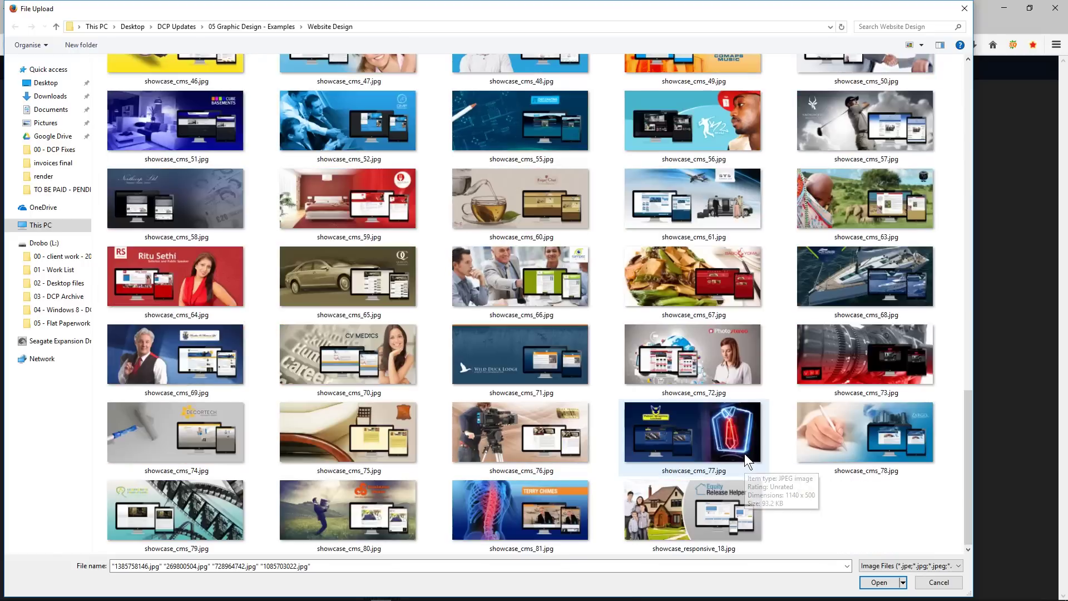
pyautogui.keyDown('ctrl'); pyautogui.click(503, 207); pyautogui.keyUp('ctrl')
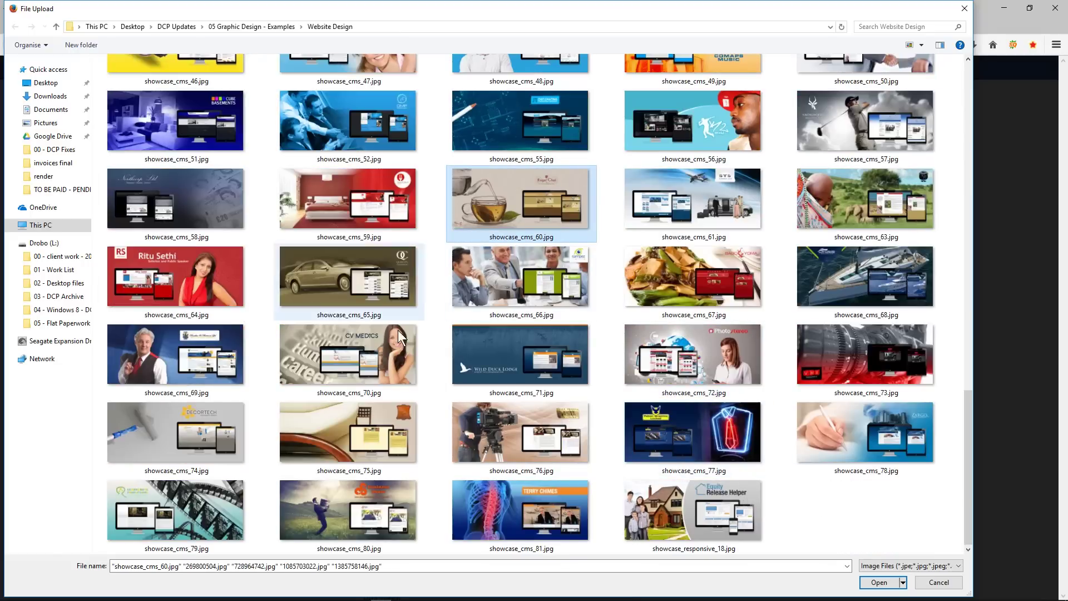
pyautogui.keyDown('ctrl'); pyautogui.click(683, 433); pyautogui.keyUp('ctrl')
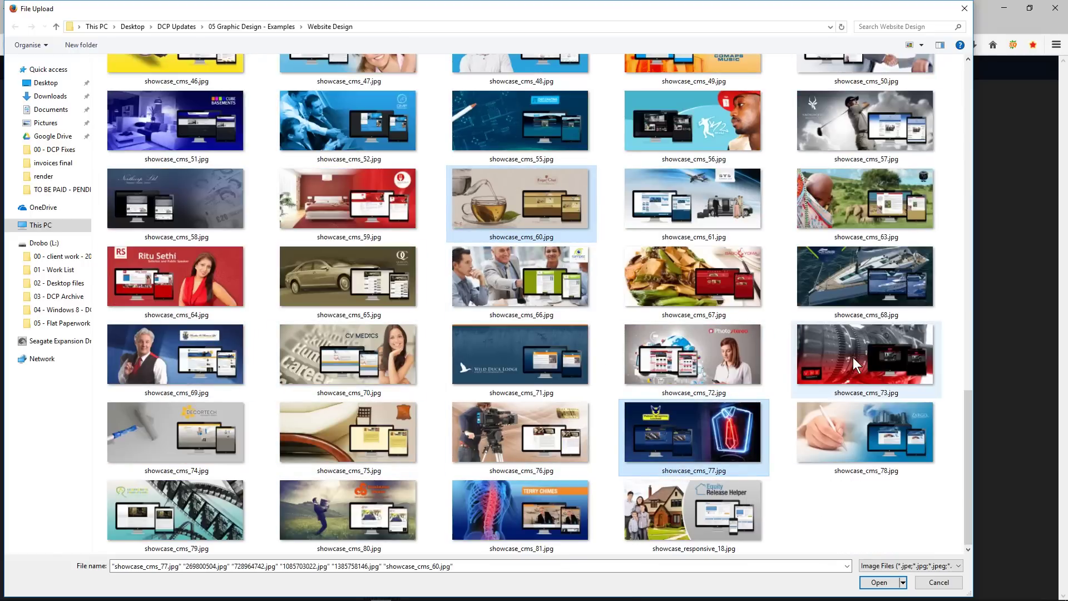
pyautogui.keyDown('ctrl'); pyautogui.click(853, 357); pyautogui.keyUp('ctrl')
pyautogui.keyDown('ctrl'); pyautogui.click(840, 277); pyautogui.keyUp('ctrl')
# - Add 1312791263.jpg and 1454802177.jpg, then upload all ten chosen images
pyautogui.scroll(8, 740, 293)
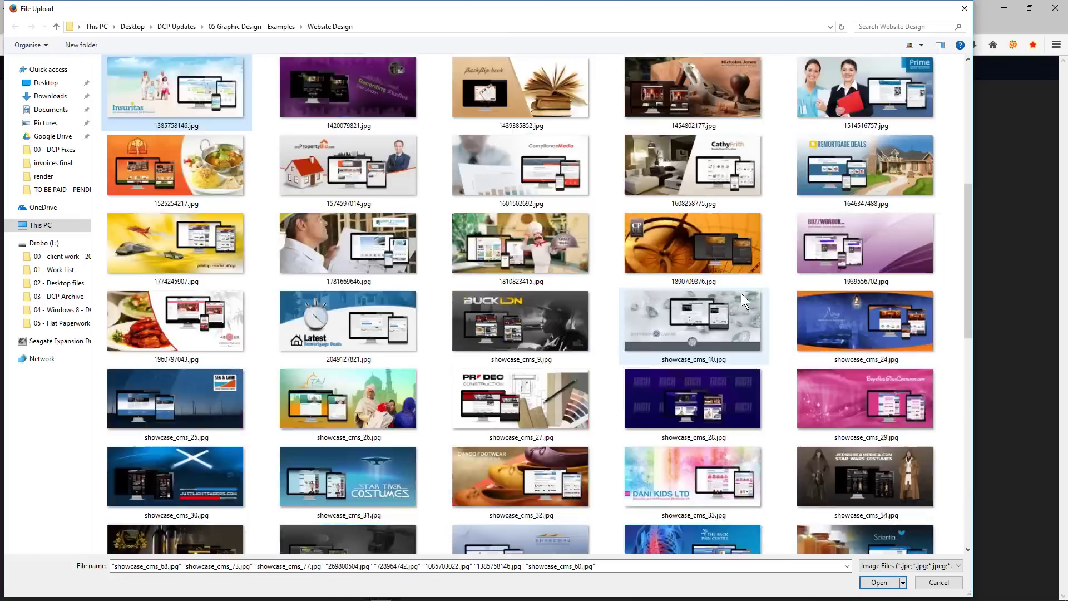
pyautogui.scroll(5, 741, 292)
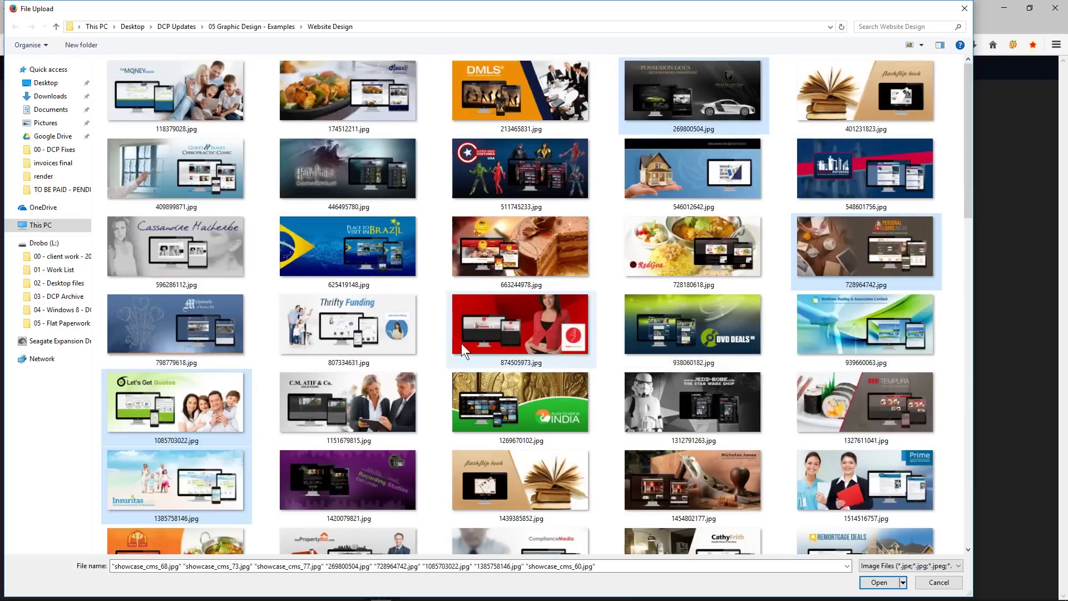
pyautogui.scroll(-3, 463, 344)
pyautogui.keyDown('ctrl'); pyautogui.click(685, 208); pyautogui.keyUp('ctrl')
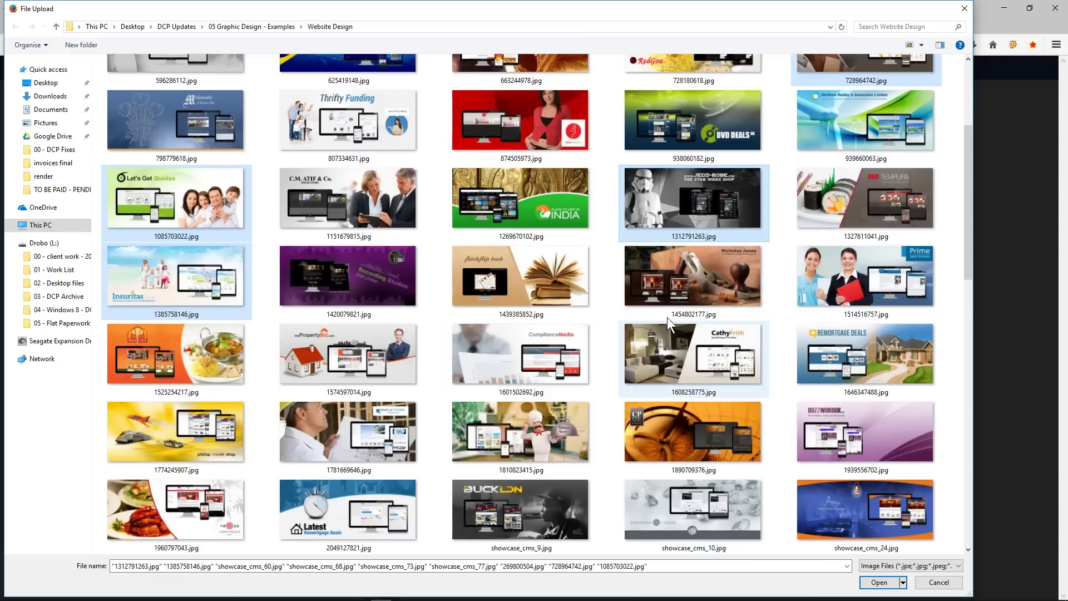
pyautogui.keyDown('ctrl'); pyautogui.click(667, 281); pyautogui.keyUp('ctrl')
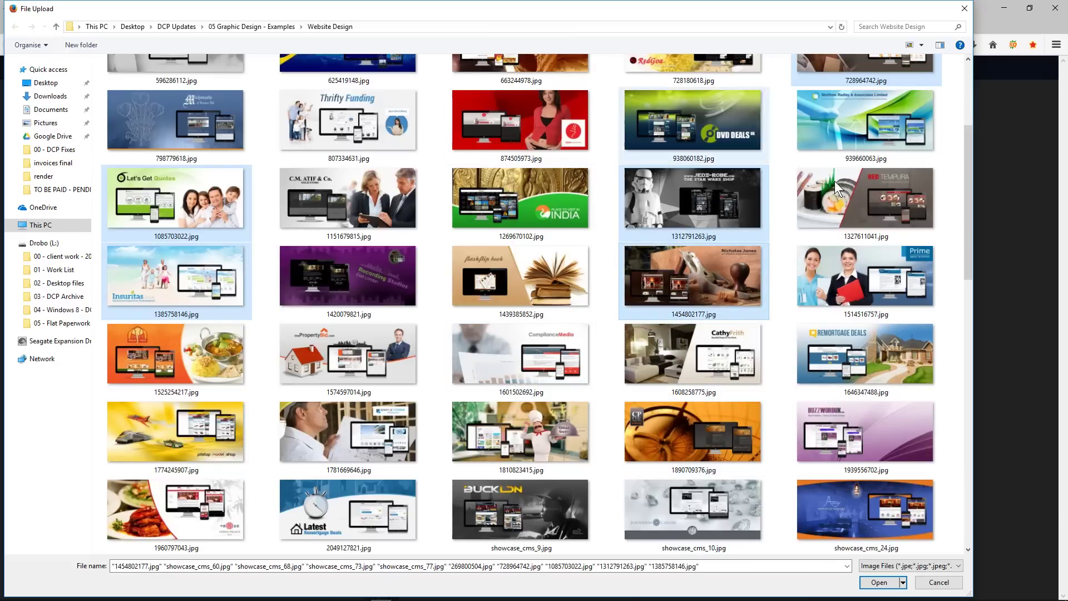
pyautogui.click(877, 584)
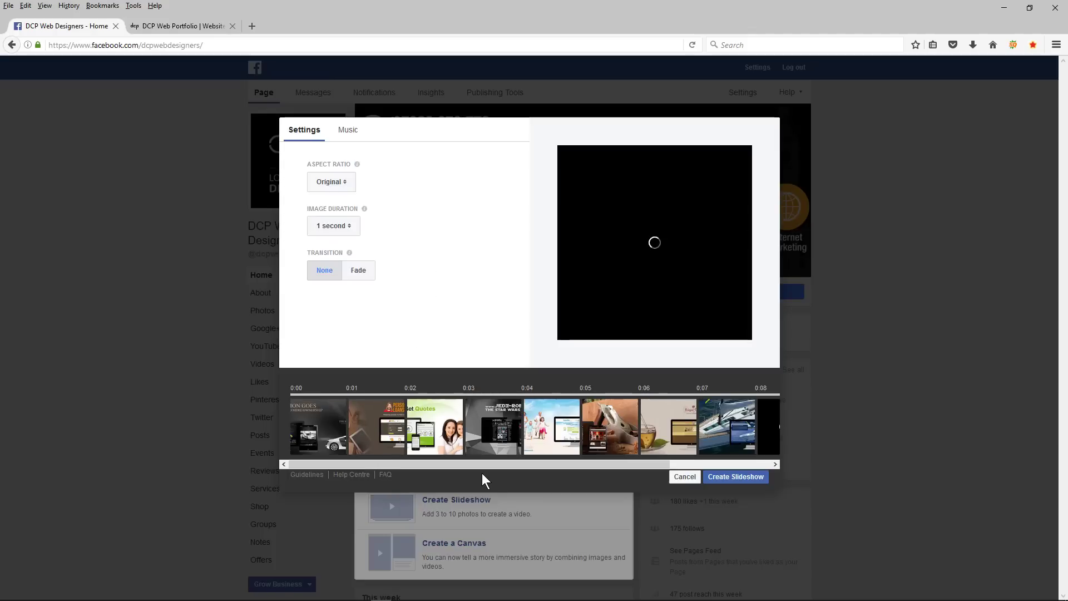
# - Rearrange the boat, Let's Get Quotes and hand-and-cup thumbnails, putting the black car club design first
pyautogui.moveTo(452, 463); pyautogui.dragTo(429, 464)
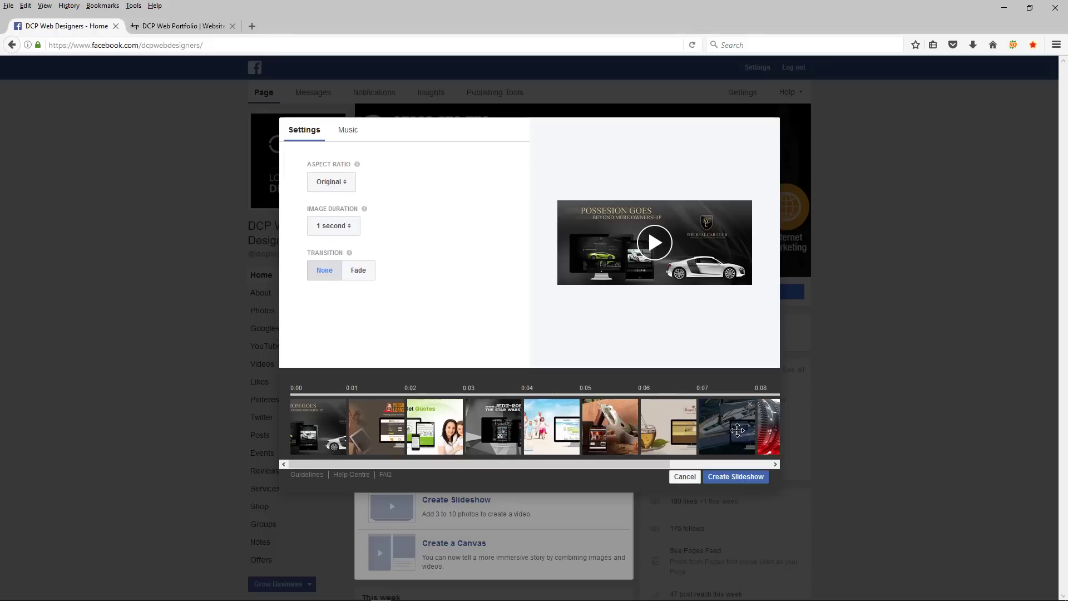
pyautogui.moveTo(736, 430); pyautogui.dragTo(317, 434)
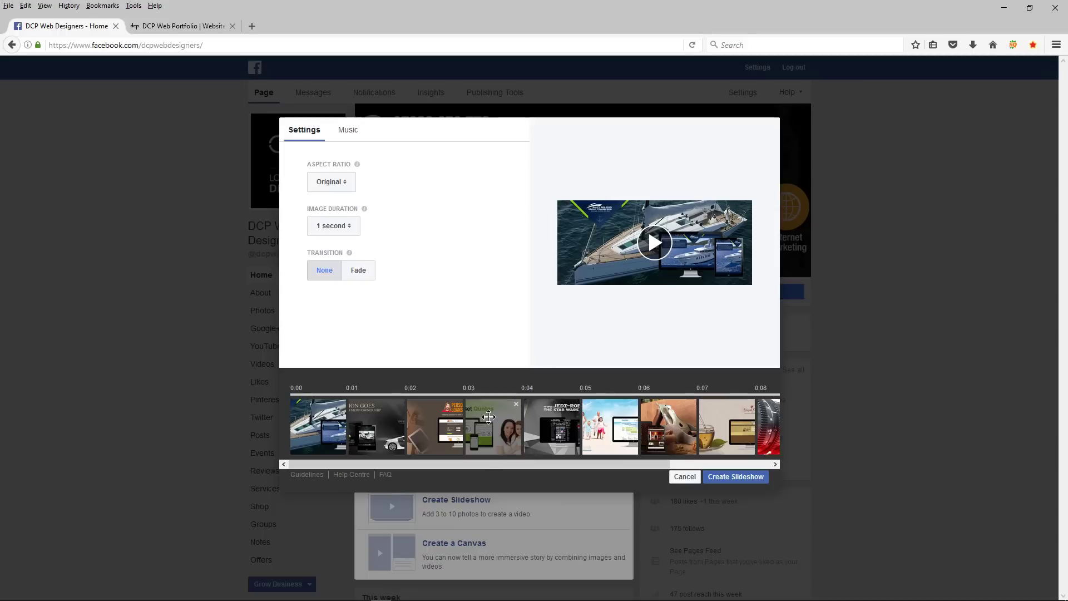
pyautogui.moveTo(489, 417); pyautogui.dragTo(317, 428)
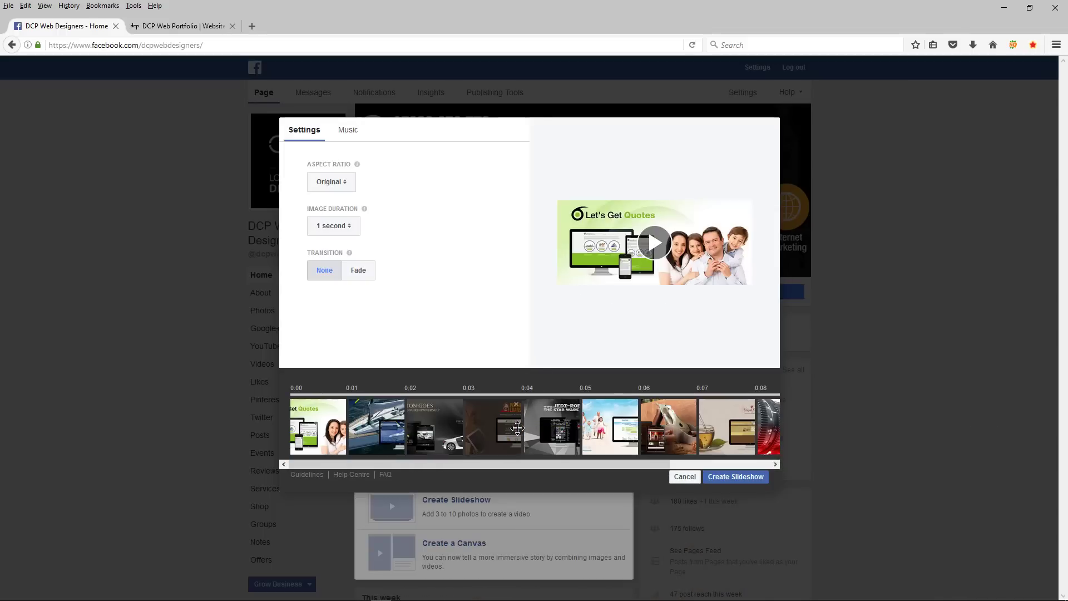
pyautogui.moveTo(667, 425); pyautogui.dragTo(729, 426)
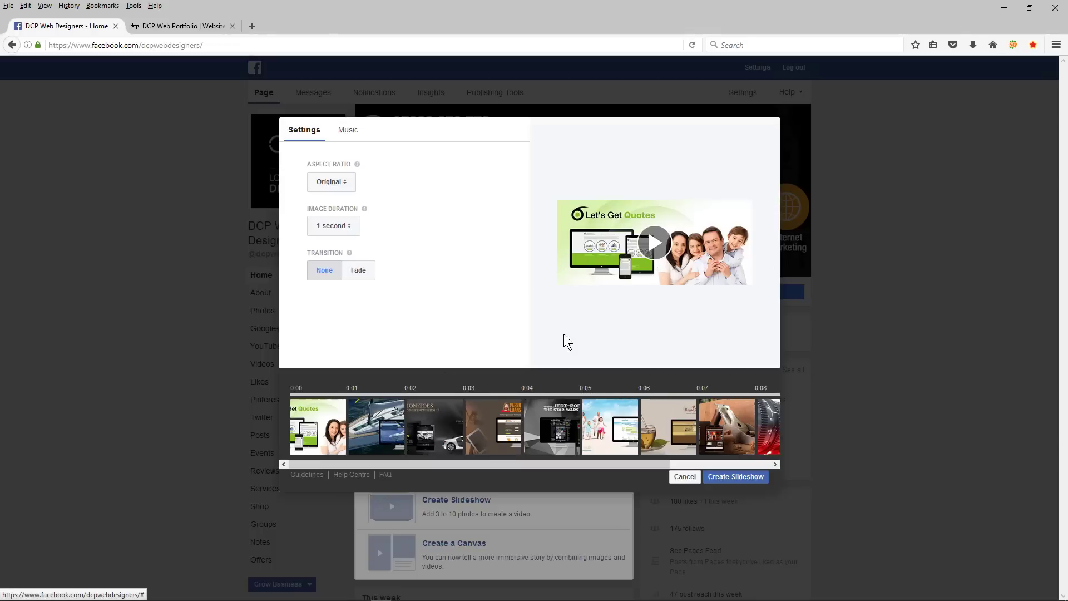
pyautogui.moveTo(445, 421); pyautogui.dragTo(317, 419)
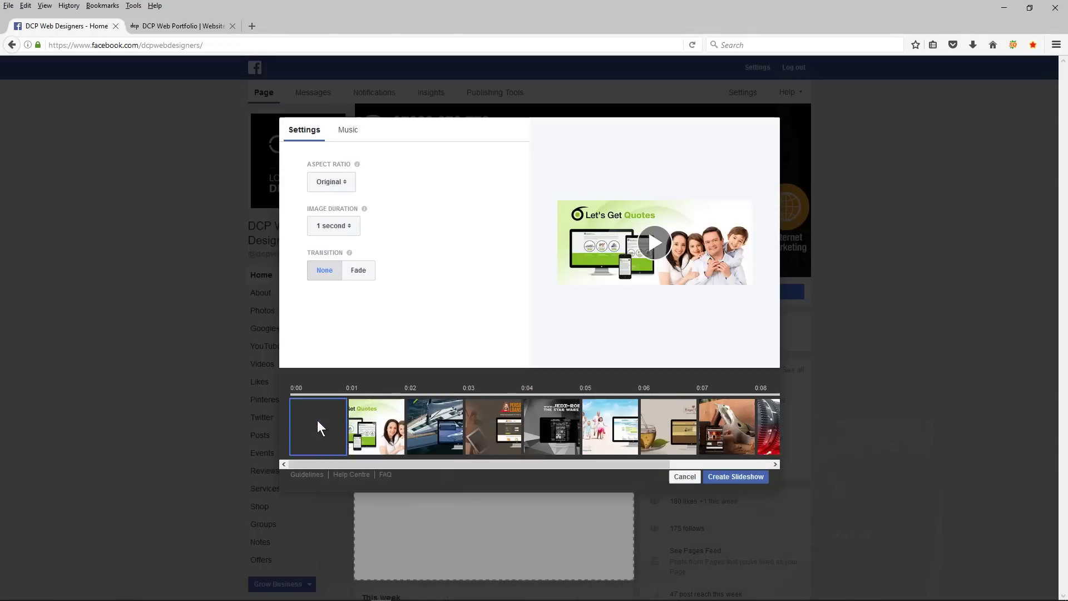
pyautogui.moveTo(532, 460); pyautogui.dragTo(686, 465)
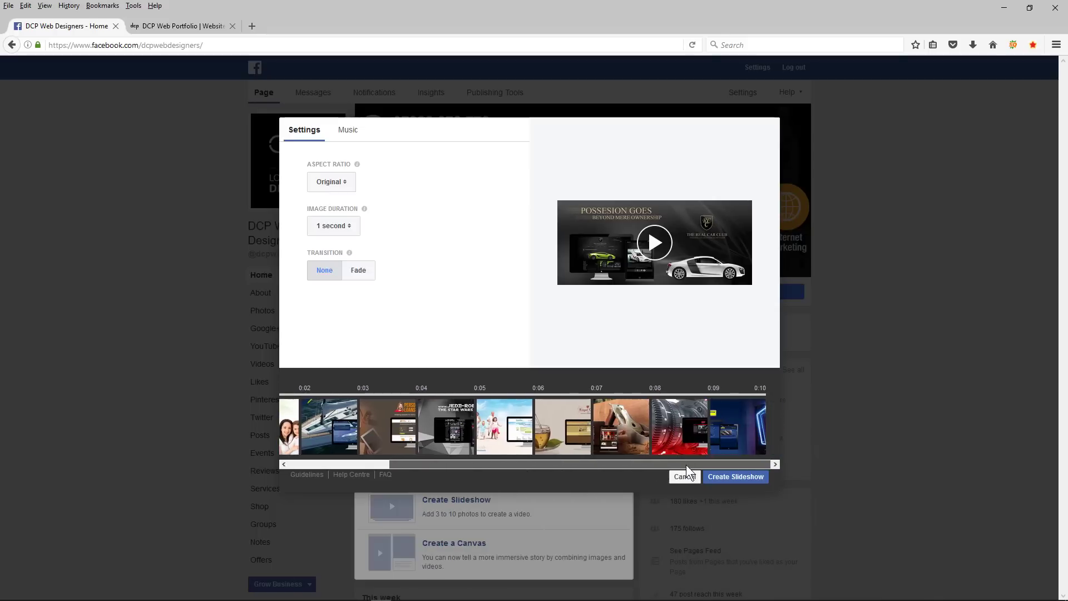
# - Keep Original aspect ratio, set 4-second image duration with Fade transition, and preview the slideshow
pyautogui.click(340, 182)
pyautogui.click(421, 214)
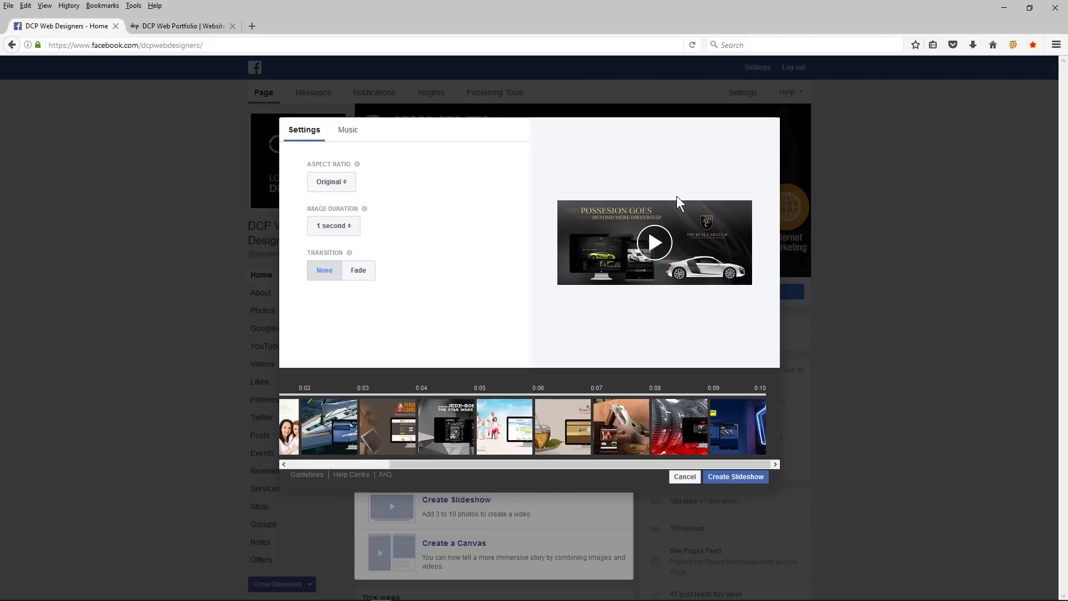
pyautogui.click(342, 228)
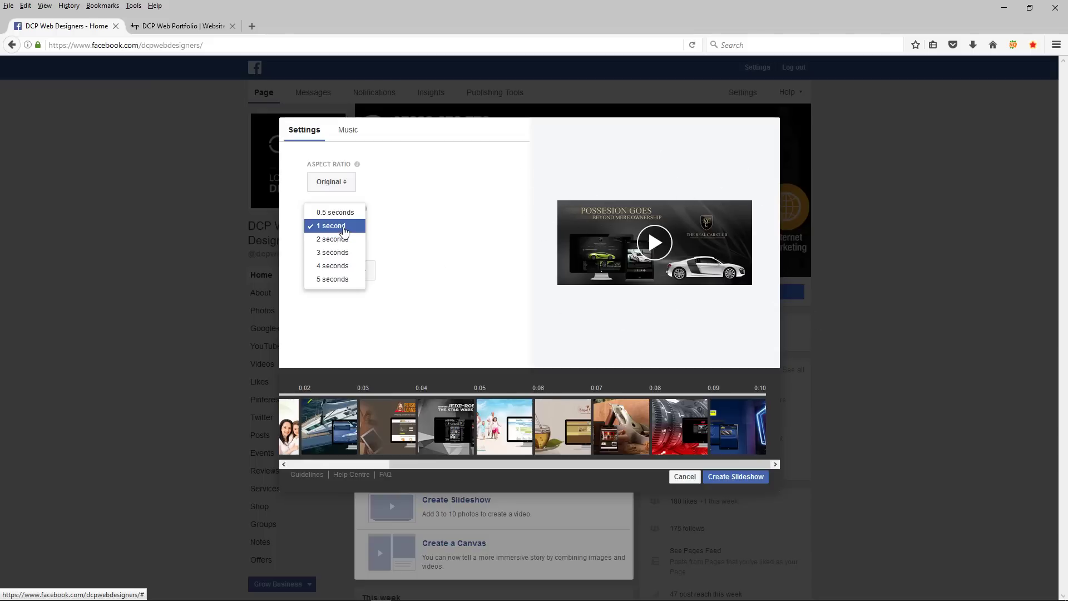
pyautogui.click(489, 231)
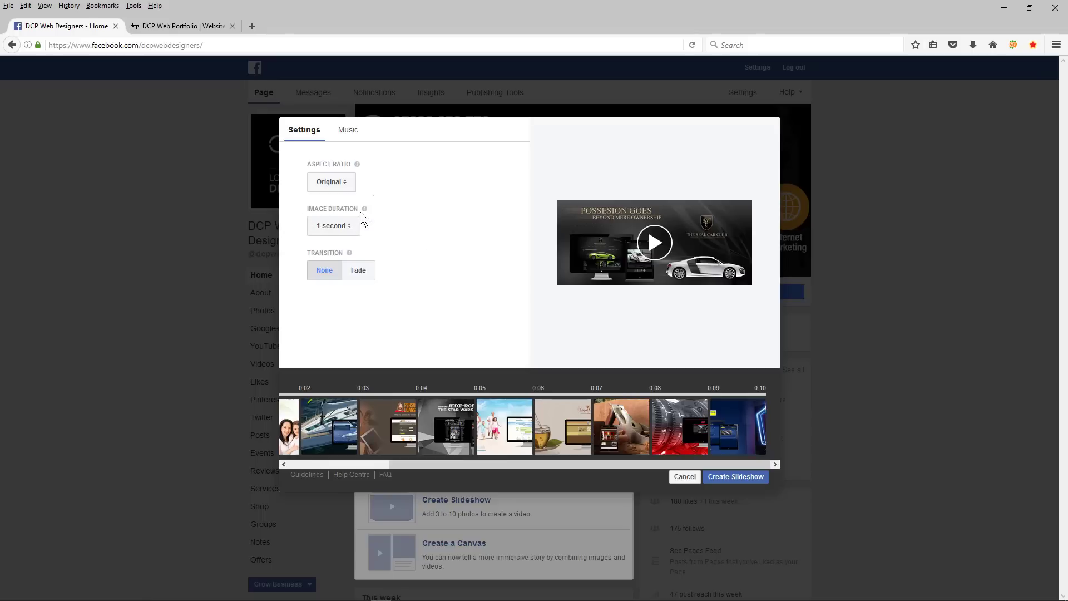
pyautogui.moveTo(361, 214)
pyautogui.click(335, 230)
pyautogui.click(336, 228)
pyautogui.click(334, 267)
pyautogui.click(358, 272)
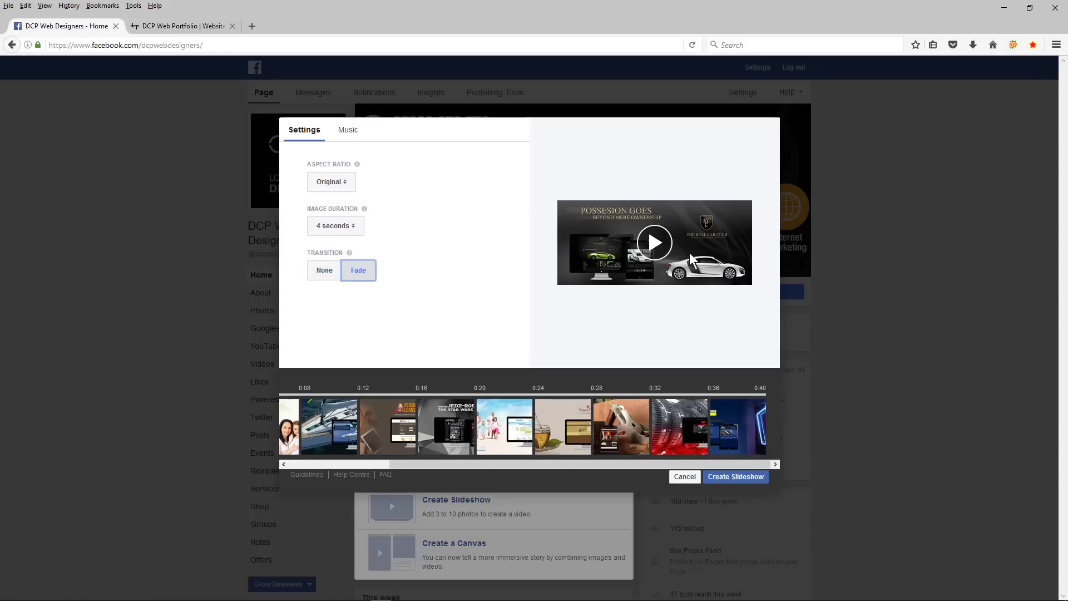
pyautogui.click(653, 248)
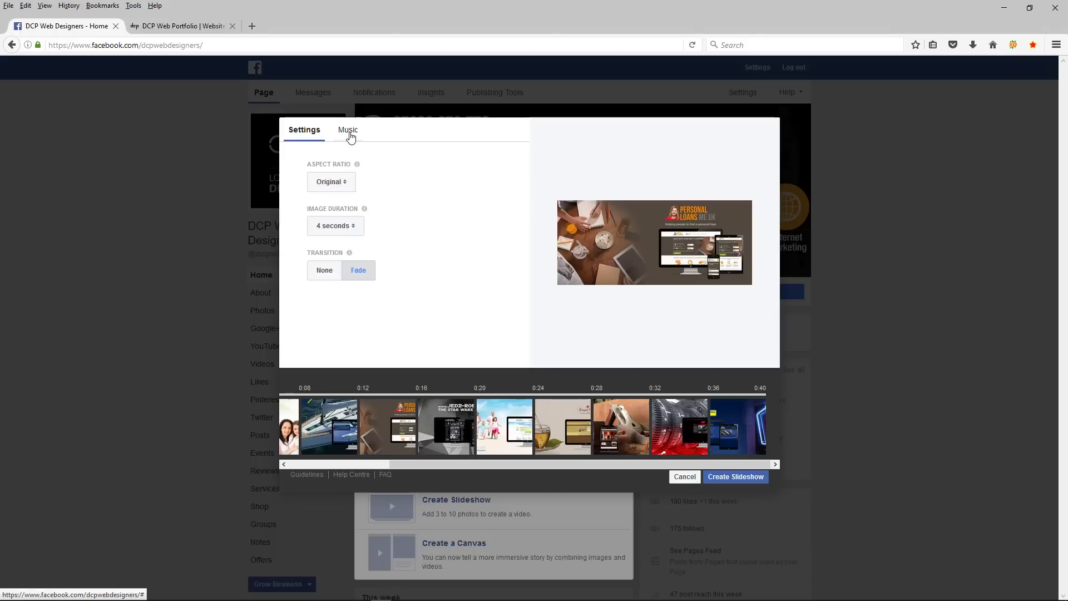
# - Add Chillwave from the Modern music category and create the slideshow post
pyautogui.click(349, 133)
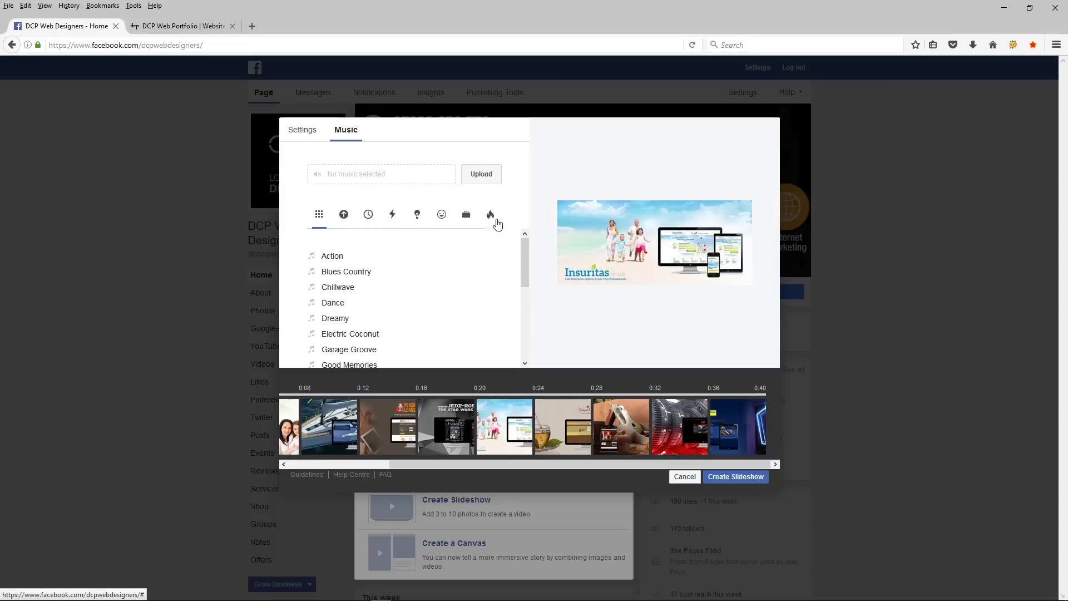
pyautogui.click(490, 217)
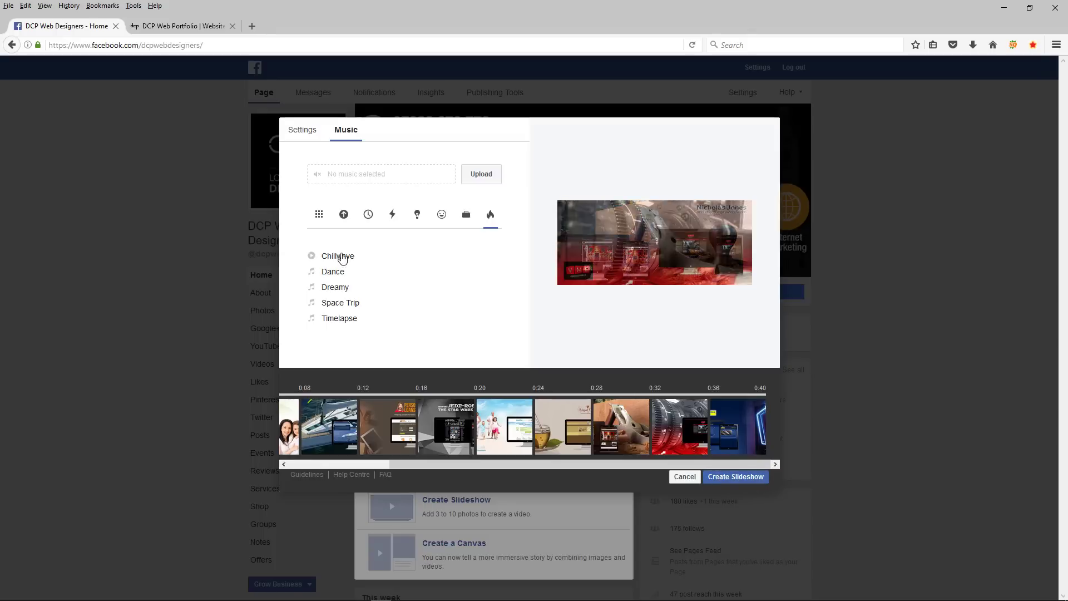
pyautogui.click(338, 256)
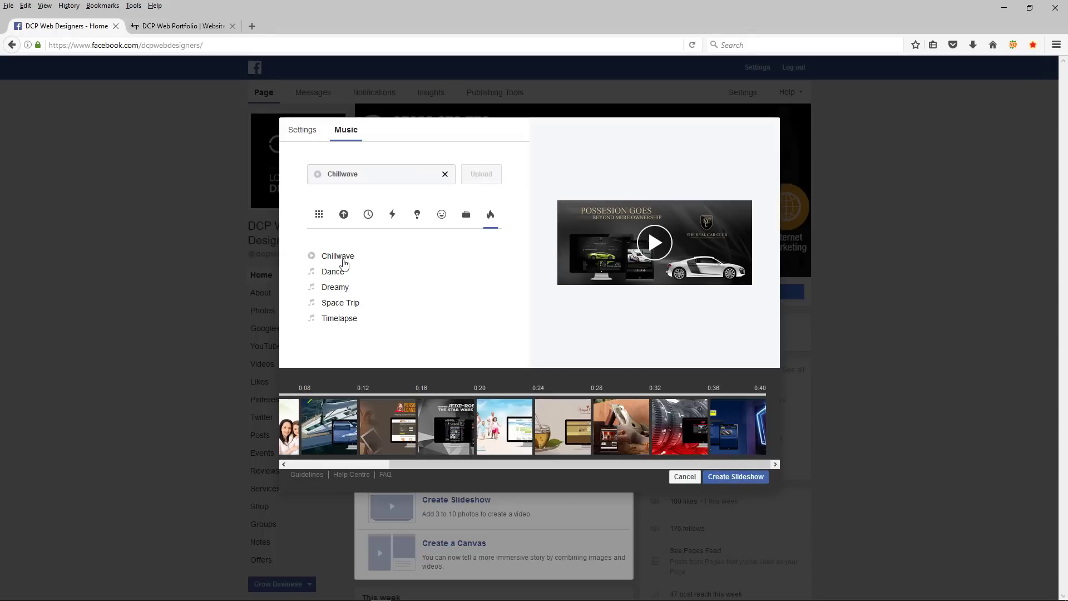
pyautogui.click(735, 476)
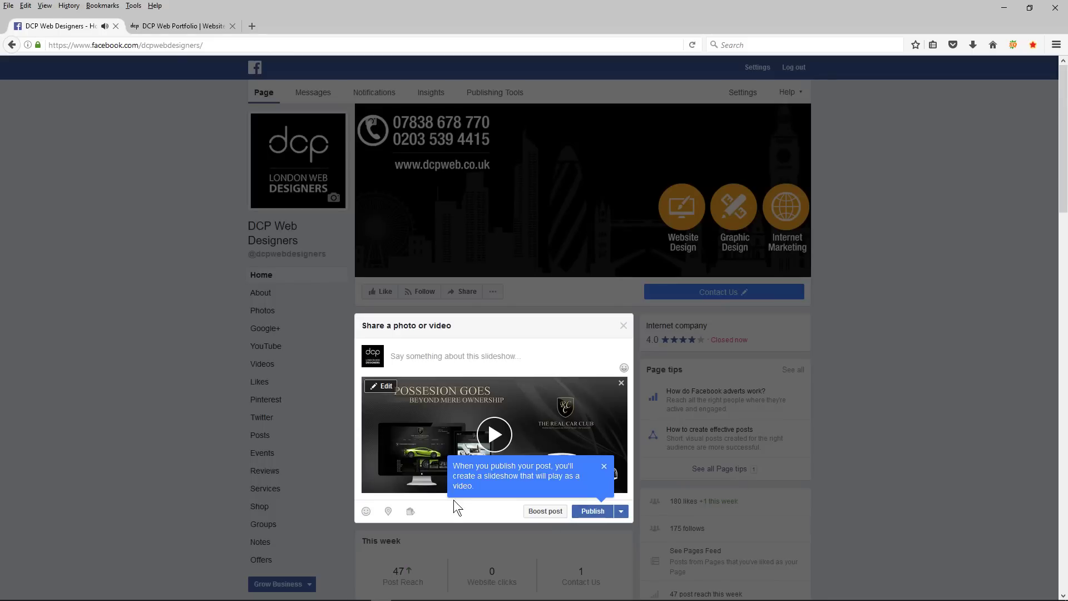
# - Write the caption 'DCP Example Website Projects Video.' with a second line 'View more examples here'
pyautogui.click(397, 359)
pyautogui.write('DCP Exam')
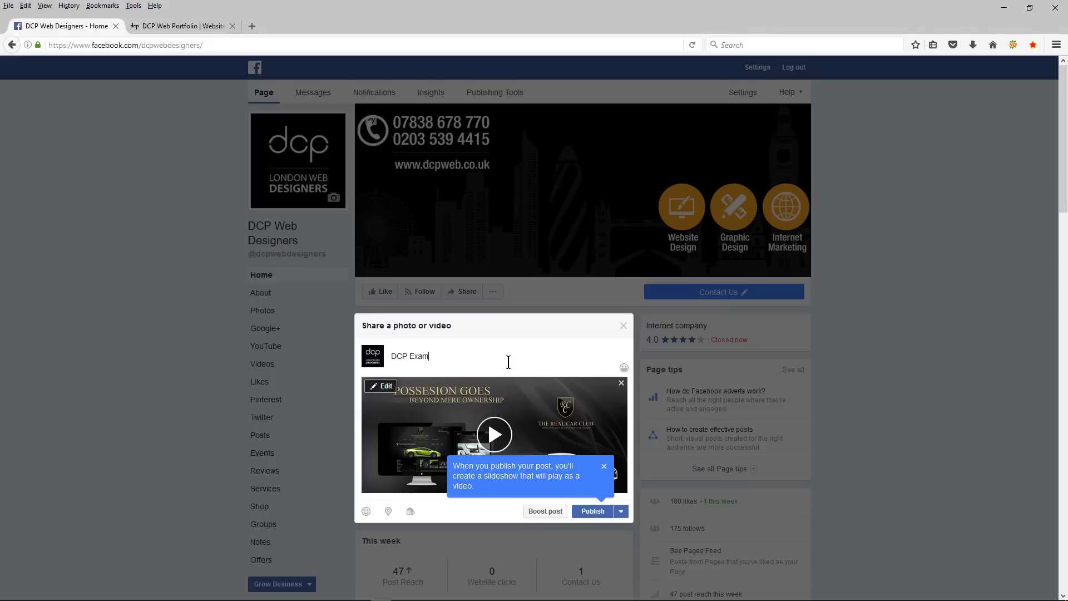
pyautogui.write('ple Website')
pyautogui.write(' Projects ')
pyautogui.write('Ve')
pyautogui.write('deo.')
pyautogui.press('Return')
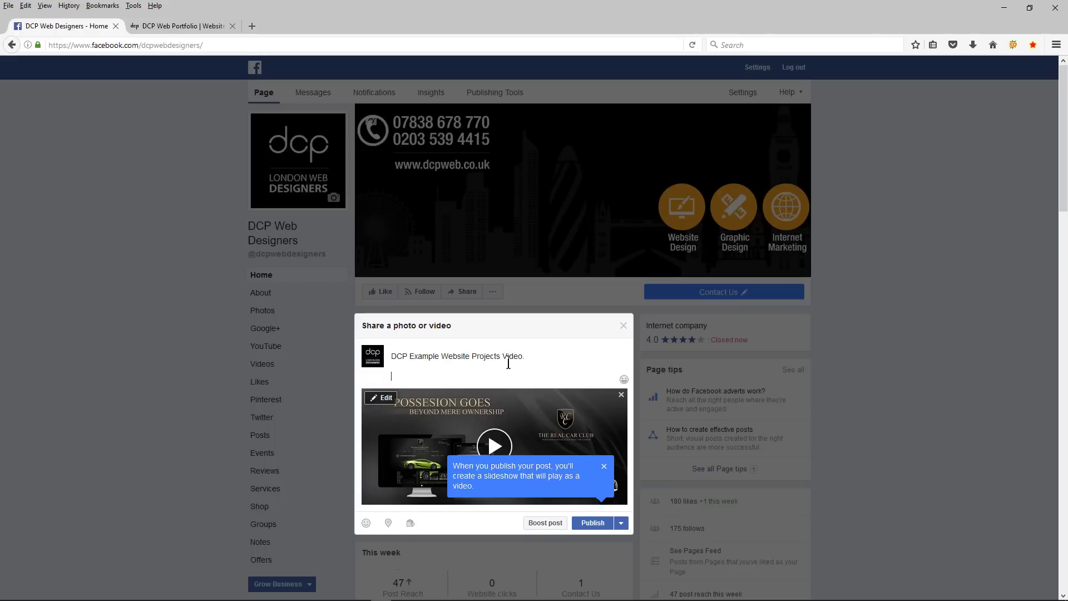
pyautogui.write('To view mre')
pyautogui.press('BackSpace')
pyautogui.write('ore ex')
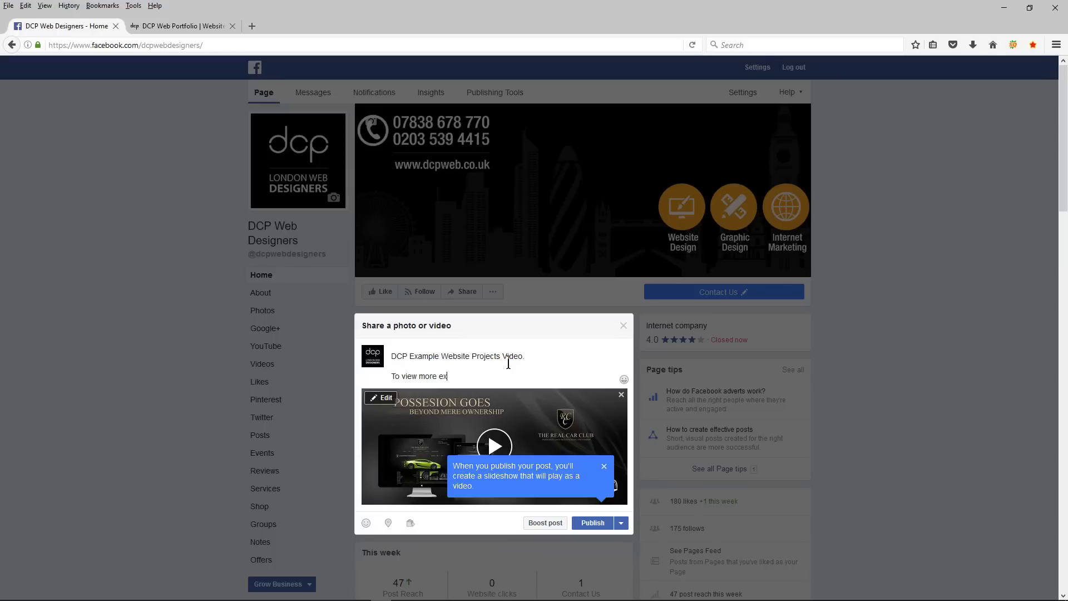
pyautogui.write('amples')
pyautogui.press('Right')
pyautogui.hotkey('shift', 'Home')
pyautogui.write('V')
pyautogui.write(' here')
# - Copy the portfolio page URL and paste it into the caption
pyautogui.click(171, 28)
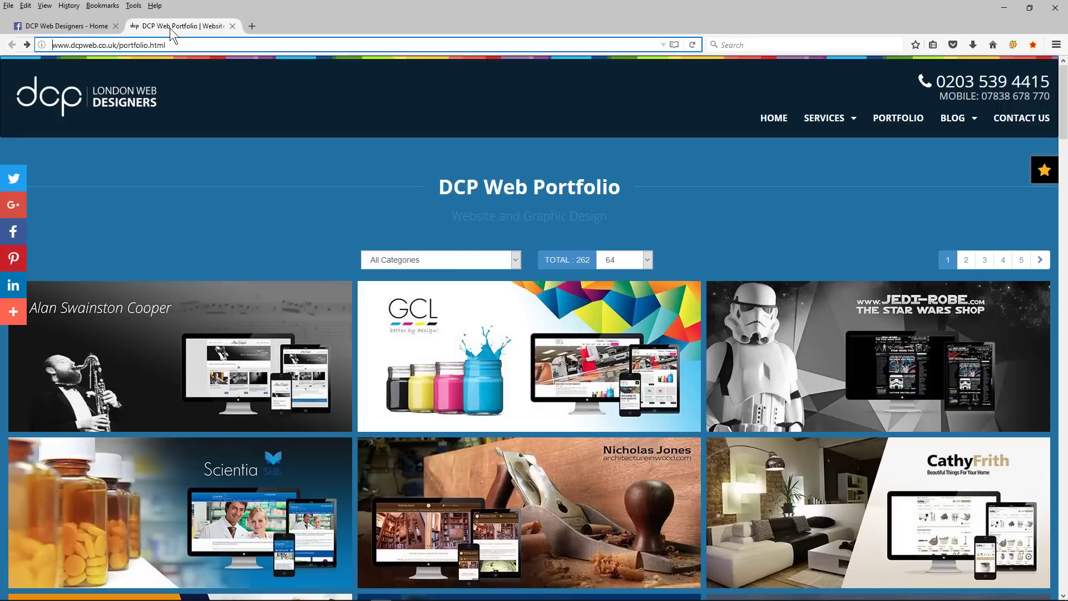
pyautogui.click(95, 44)
pyautogui.hotkey('ctrl', 'c')
pyautogui.click(91, 27)
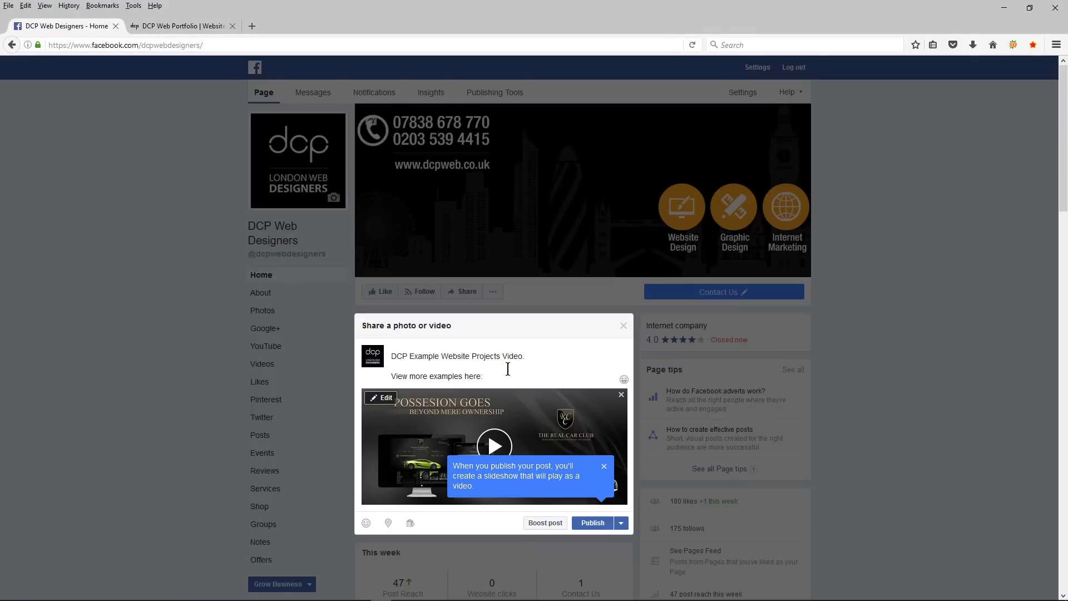
pyautogui.hotkey('ctrl', 'v')
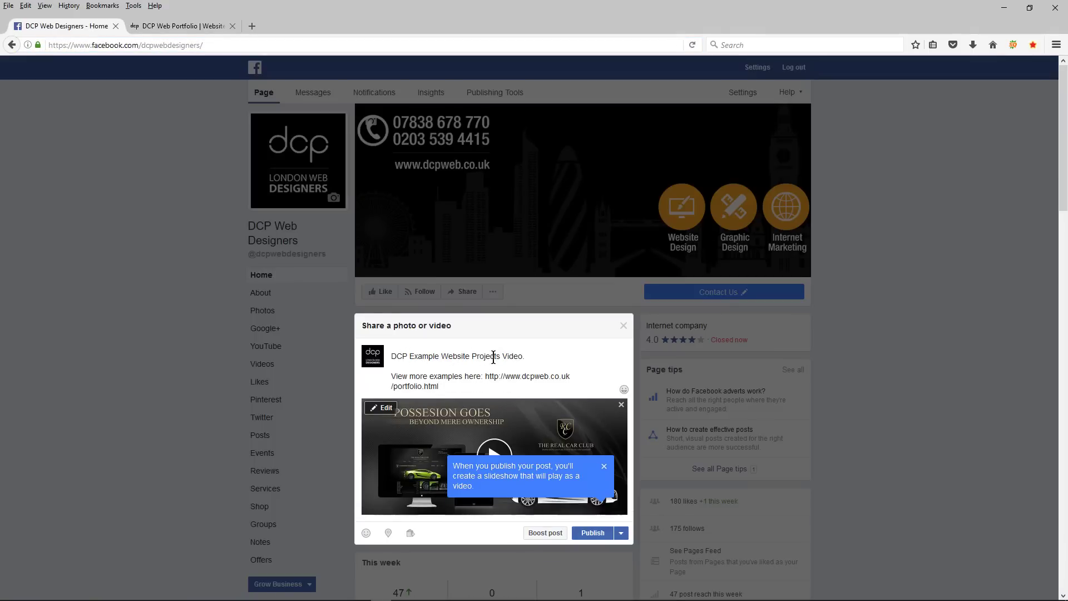
# - Delete 'Video' from the first line and insert 'work' before 'here'
pyautogui.doubleClick(512, 356)
pyautogui.press('Delete')
pyautogui.press('Delete')
pyautogui.press('BackSpace')
pyautogui.click(464, 377)
pyautogui.write('work')
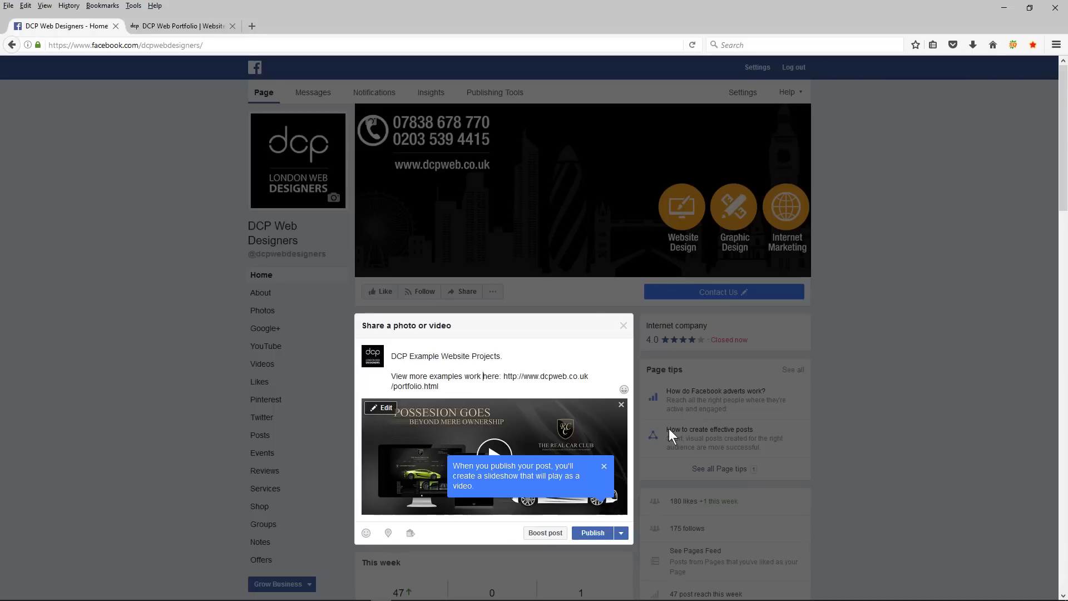
# - Publish the slideshow post and scroll down to find it in the Posts feed
pyautogui.click(592, 532)
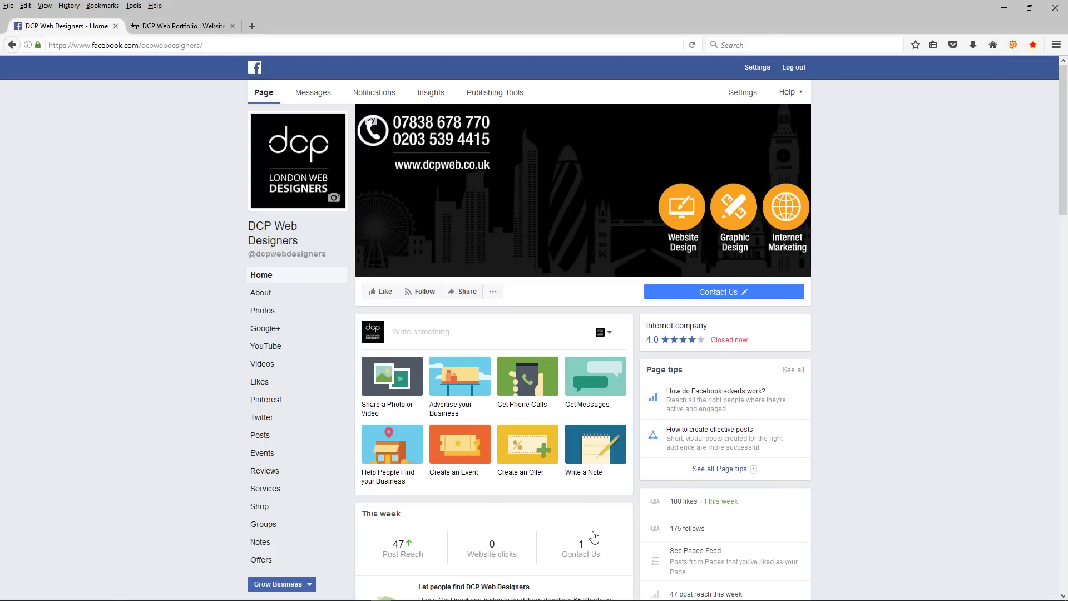
pyautogui.moveTo(594, 536)
pyautogui.scroll(-8, 534, 333)
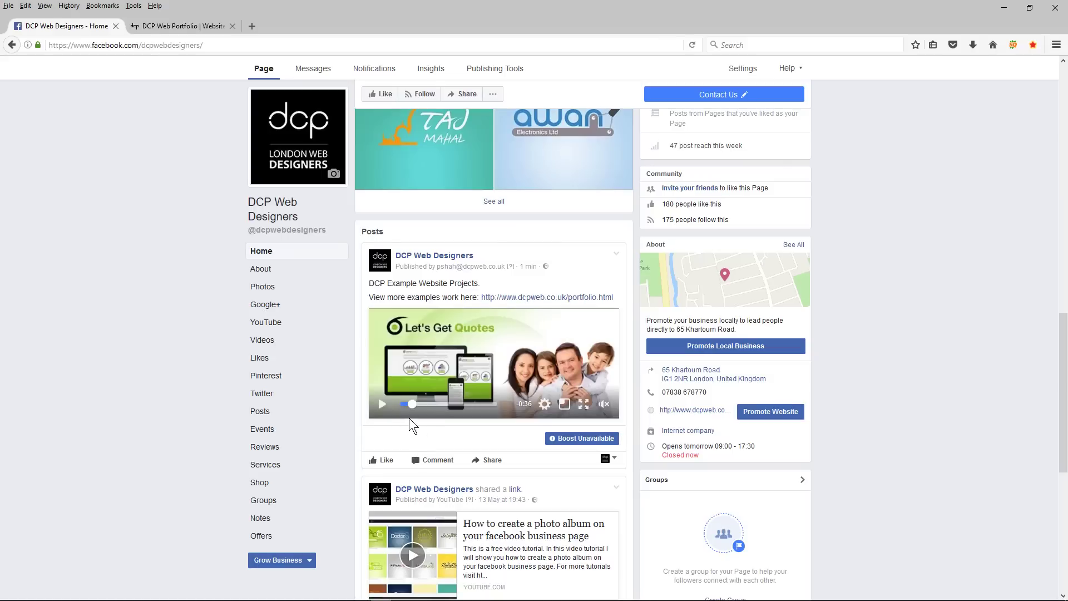
# - Play the posted slideshow, mute it, and continue watching in the floating mini-player
pyautogui.click(382, 404)
pyautogui.click(603, 403)
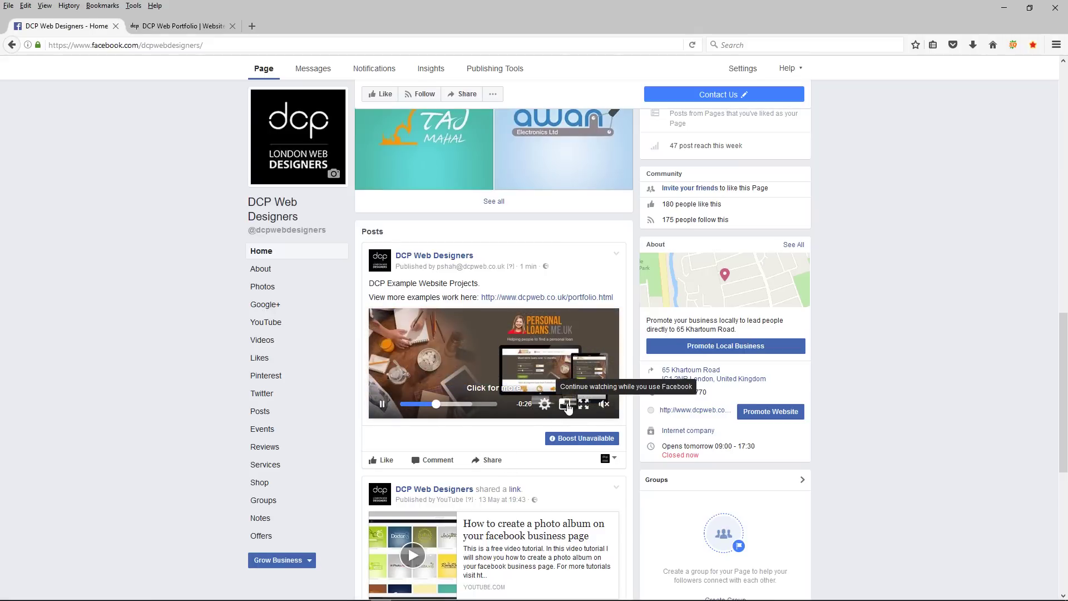
pyautogui.click(566, 408)
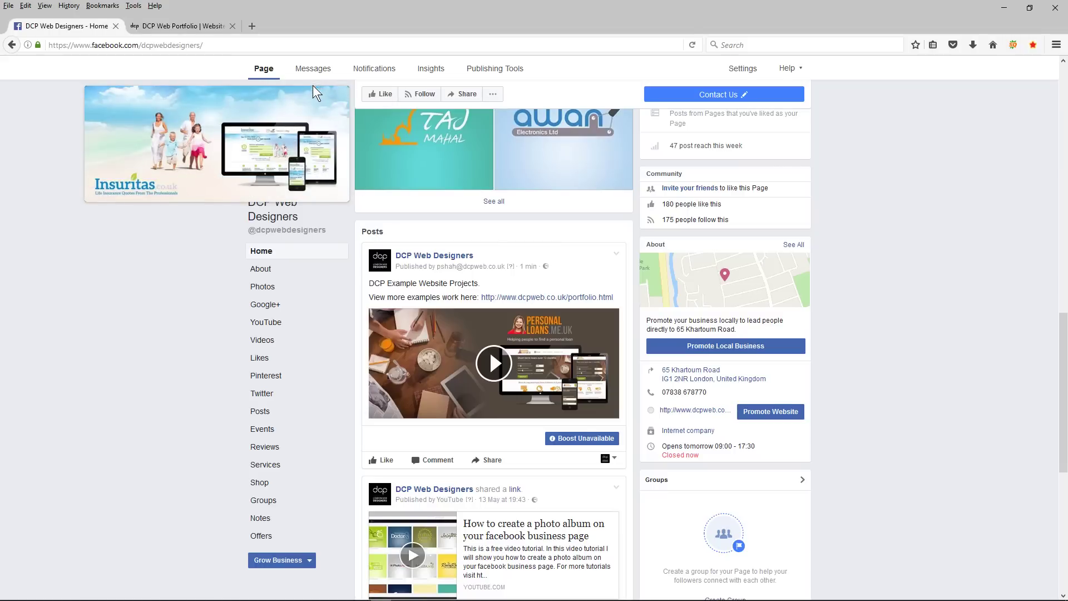
# - Reposition the floating mini-player over the About and Community panels, then return the video to the post
pyautogui.moveTo(316, 100); pyautogui.dragTo(954, 269)
pyautogui.moveTo(856, 247); pyautogui.dragTo(926, 177)
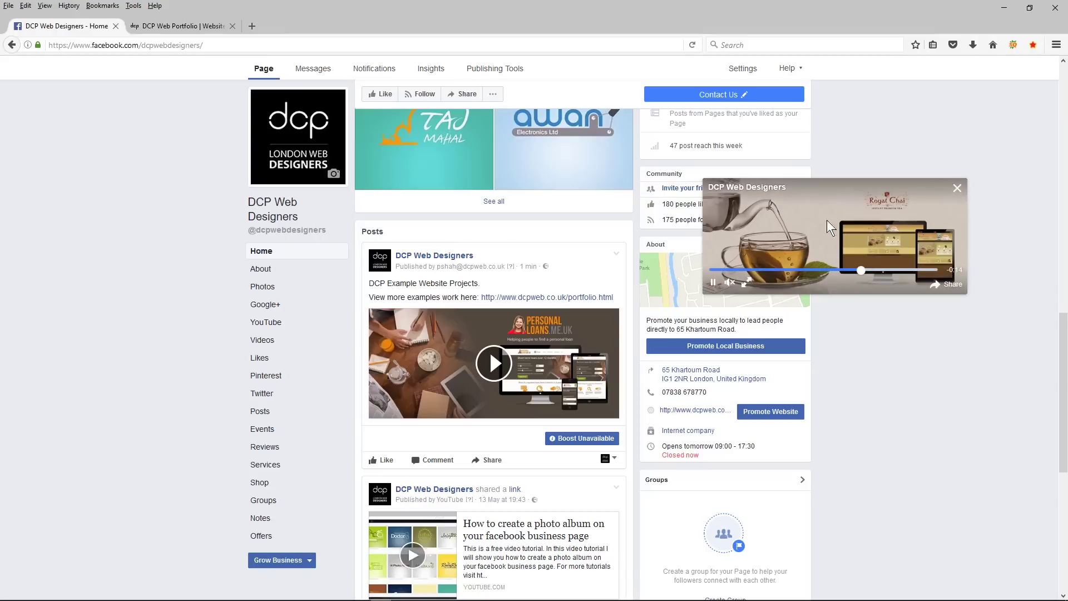
pyautogui.click(956, 188)
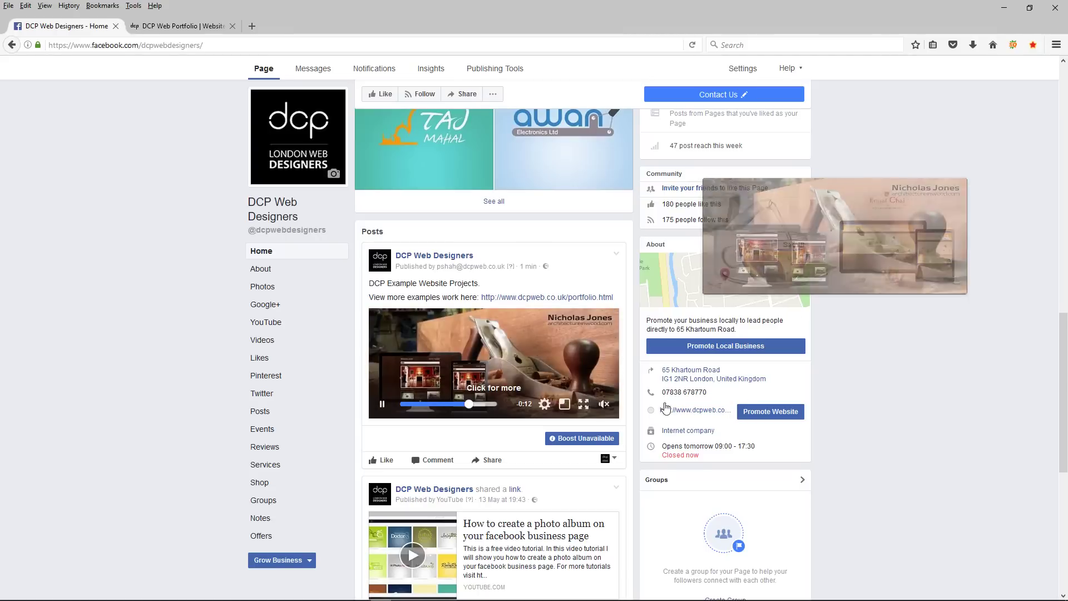
# - Check and dismiss the Boost notice, view the video quality options, and exit full-screen playback
pyautogui.click(605, 438)
pyautogui.click(594, 411)
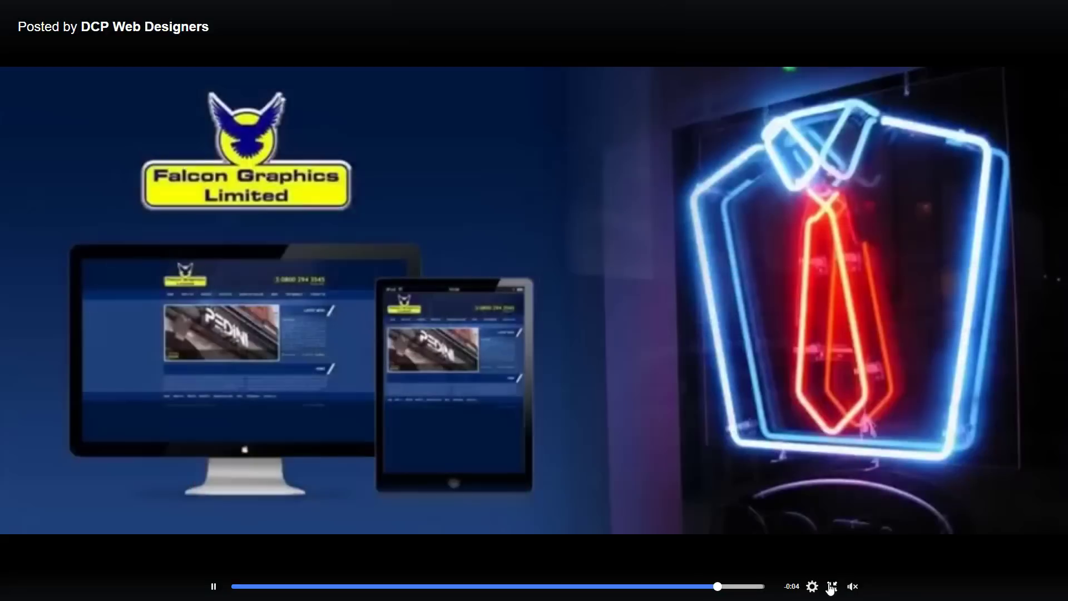
pyautogui.click(812, 586)
pyautogui.click(830, 587)
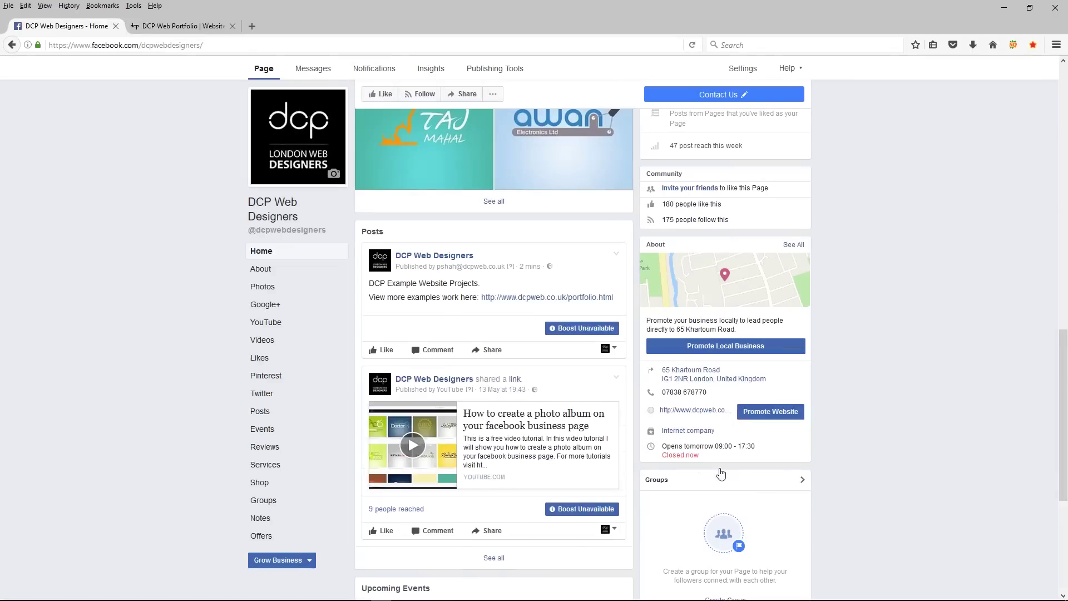